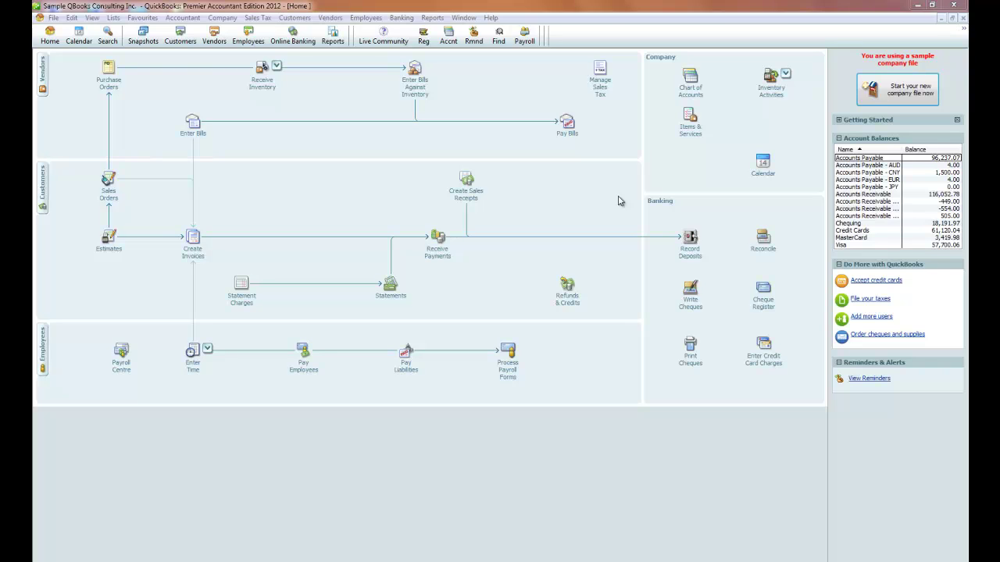
Close the Home page and run Verify Data on the sample company file
click(963, 18)
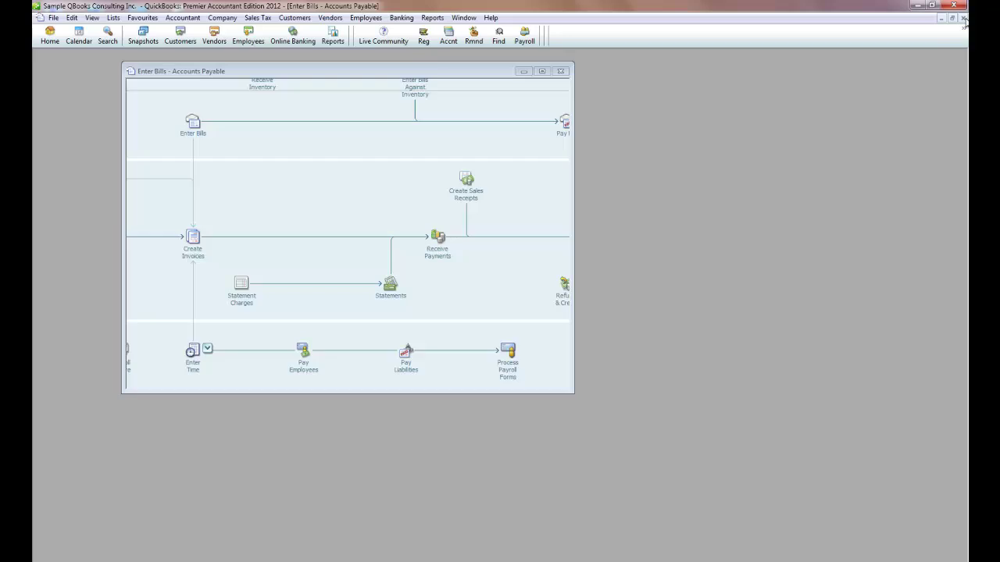
click(963, 18)
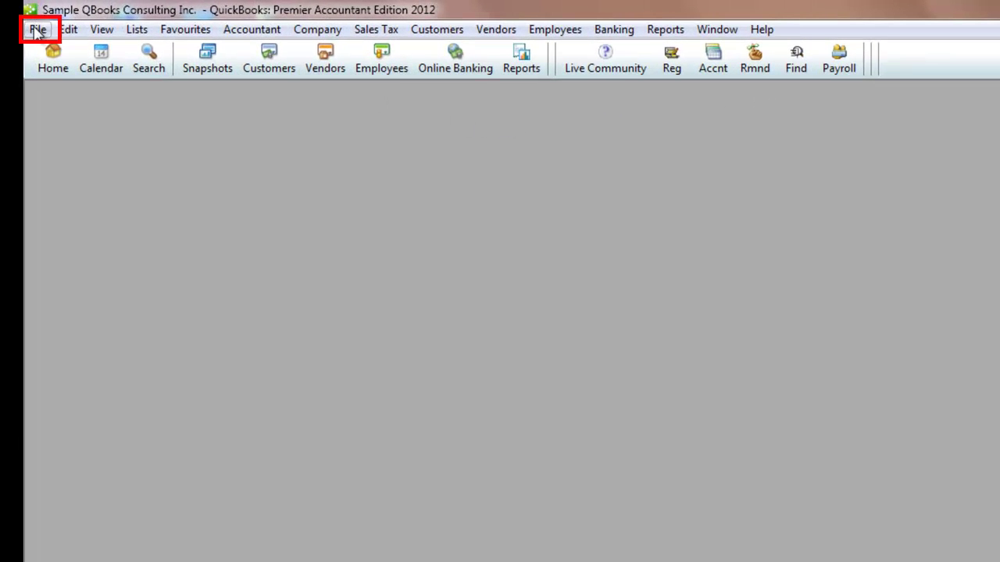
click(35, 31)
mouse_move(67, 239)
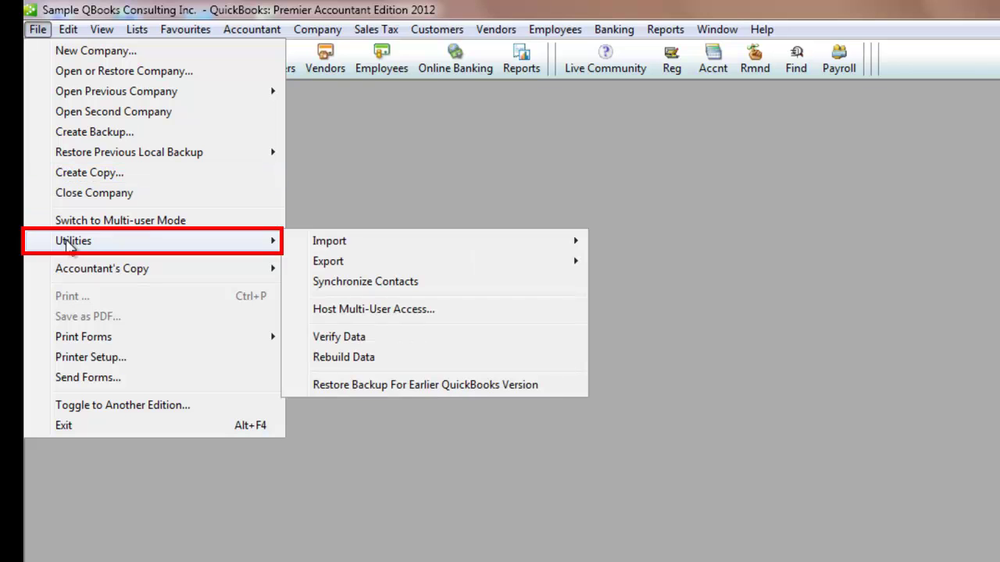
click(349, 338)
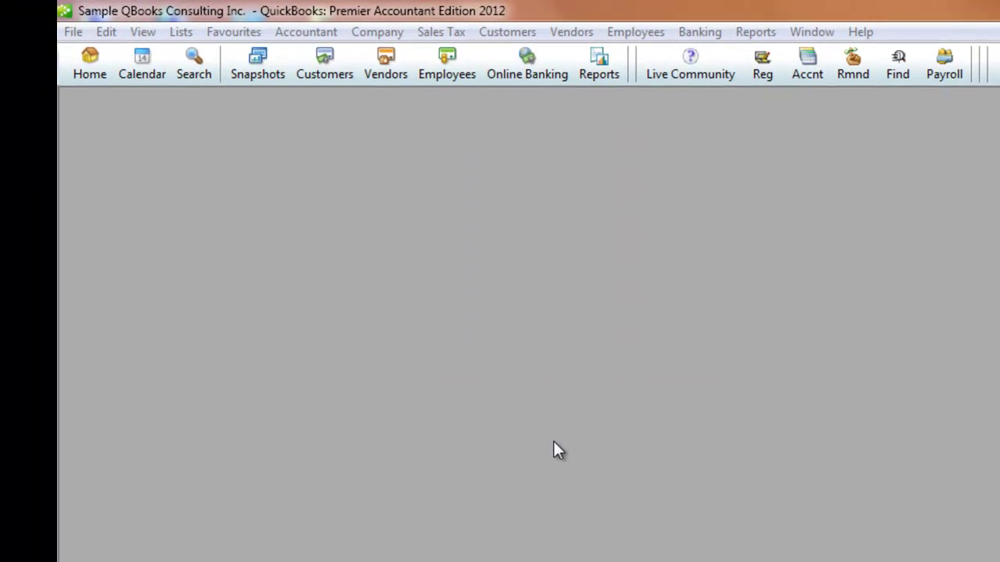
Start Rebuild Data on the company file from the Utilities menu
click(72, 33)
mouse_move(111, 261)
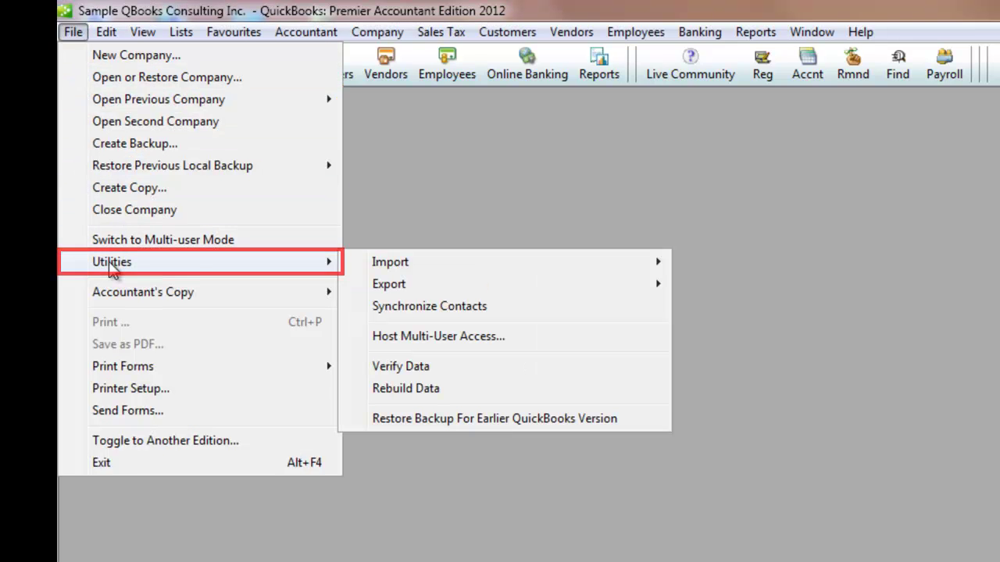
click(416, 390)
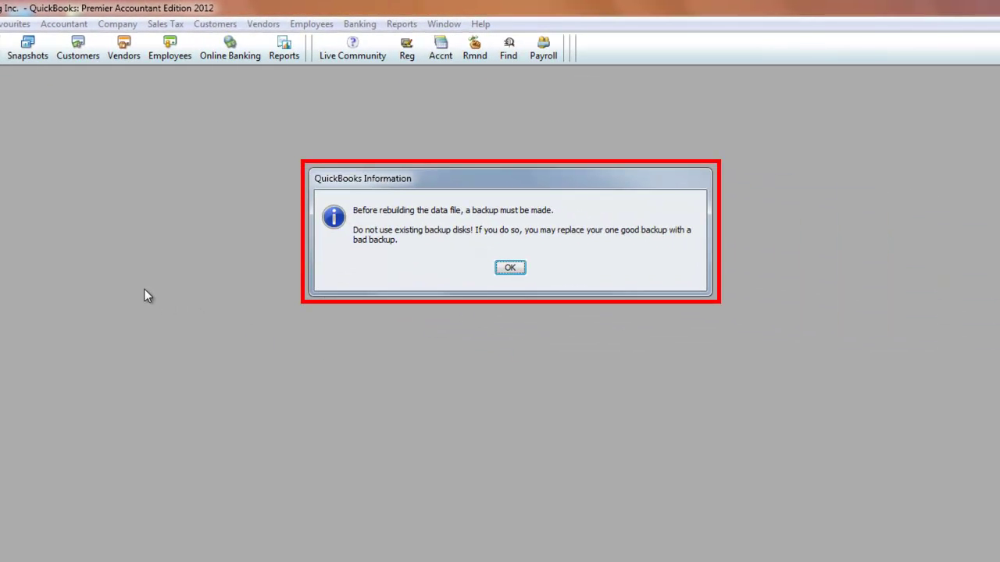
Accept the backup requirement and keep the existing Backup Samples folder in Backup Options
click(512, 268)
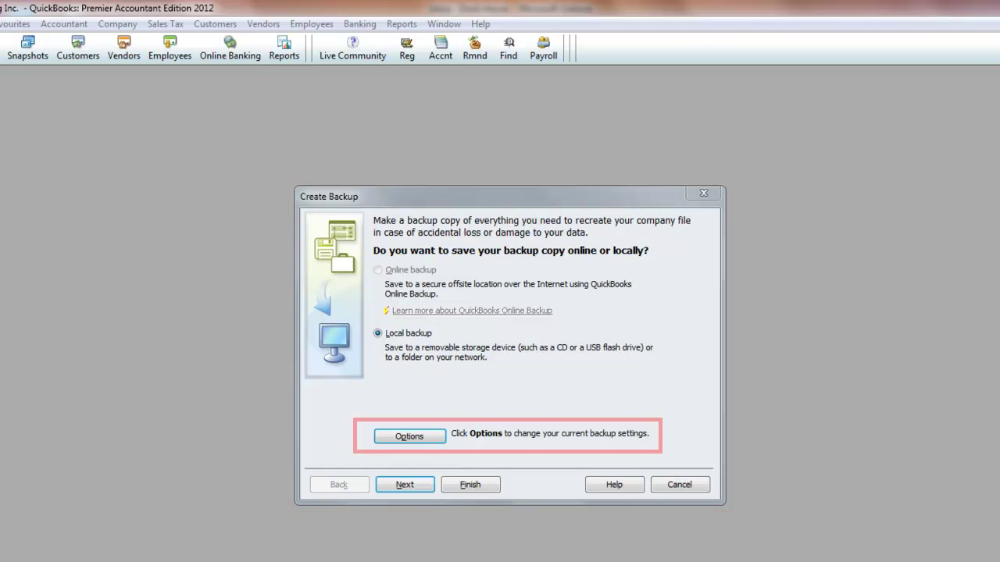
click(409, 437)
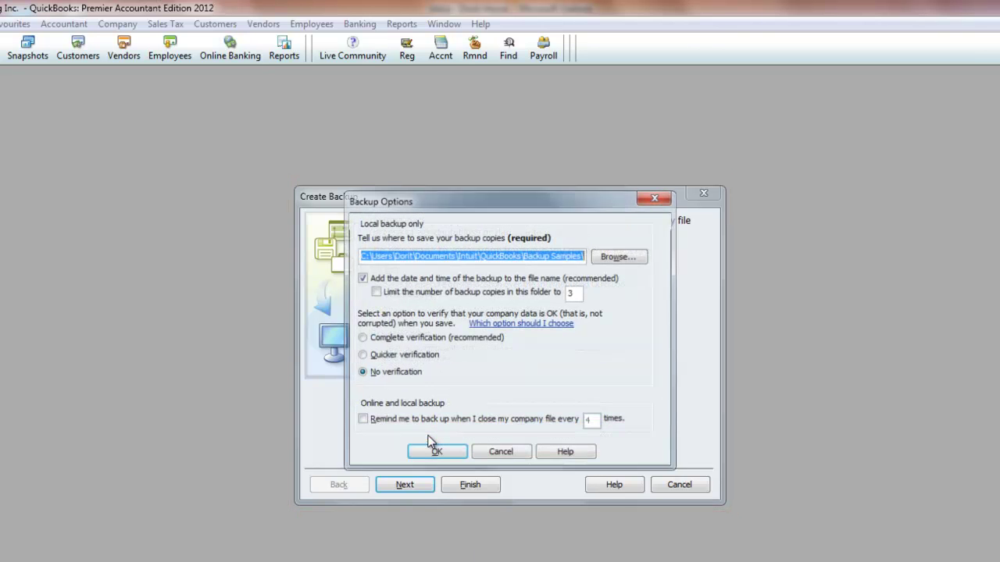
click(616, 258)
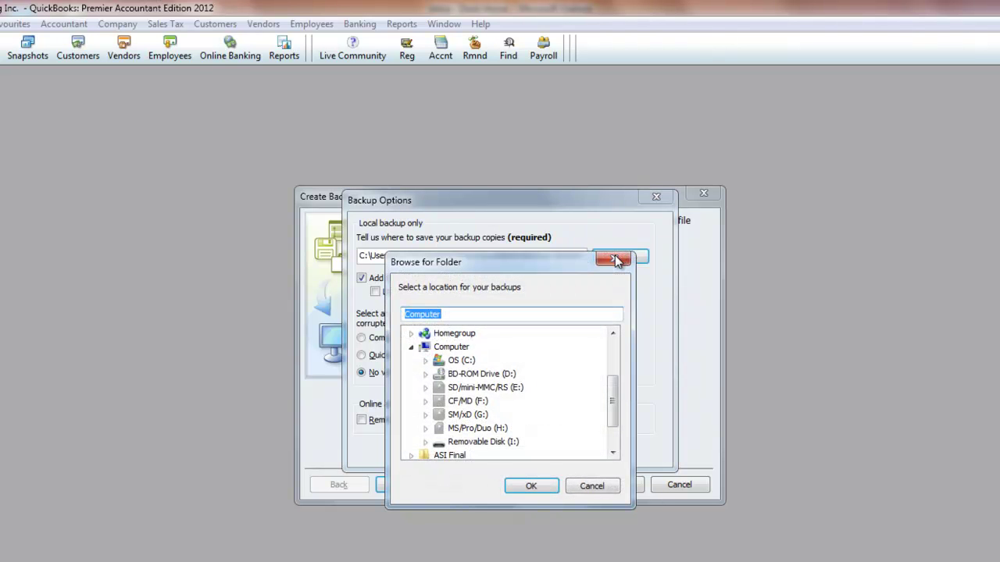
click(582, 489)
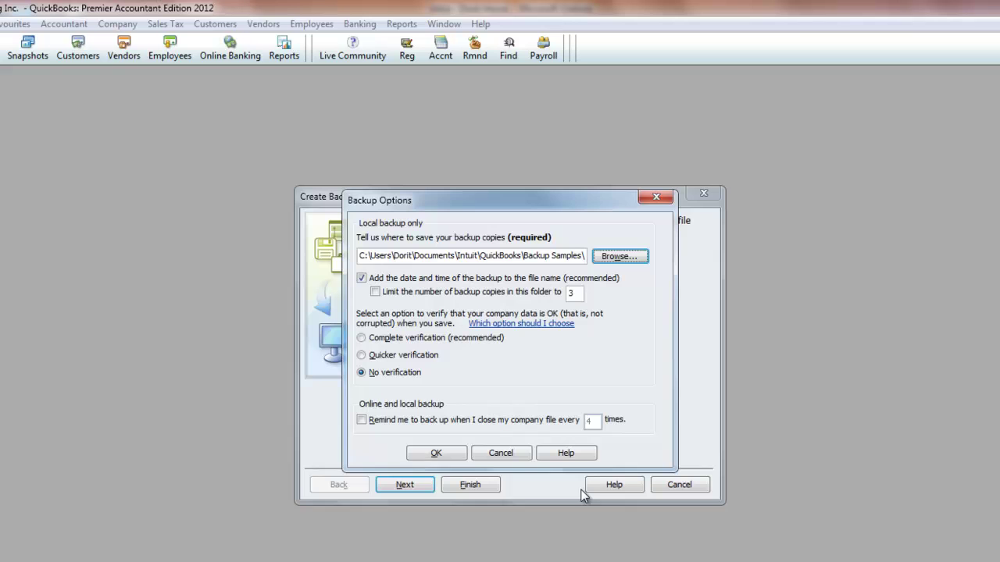
click(442, 455)
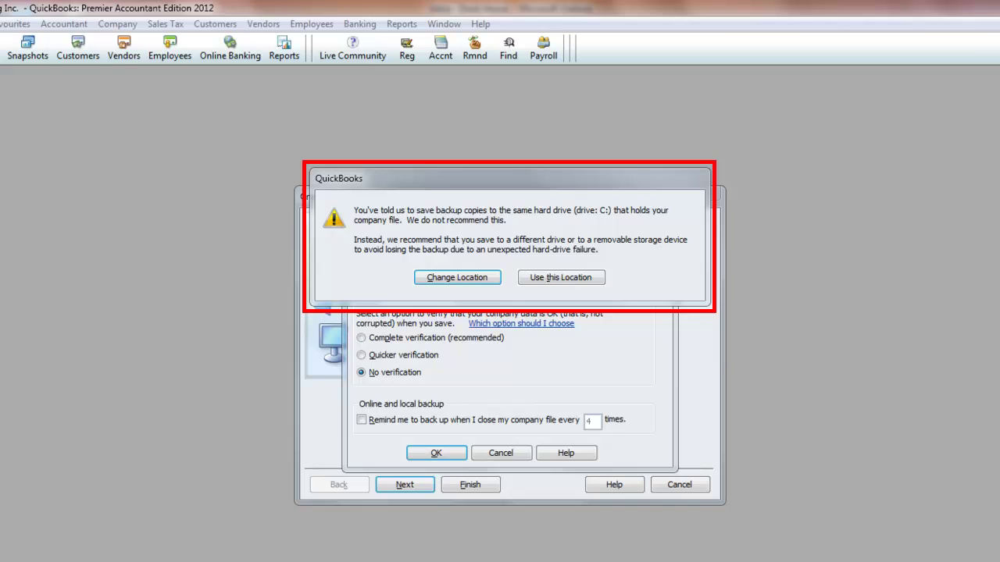
Keep the backup location on drive C: and create the backup so the rebuild finishes
click(556, 278)
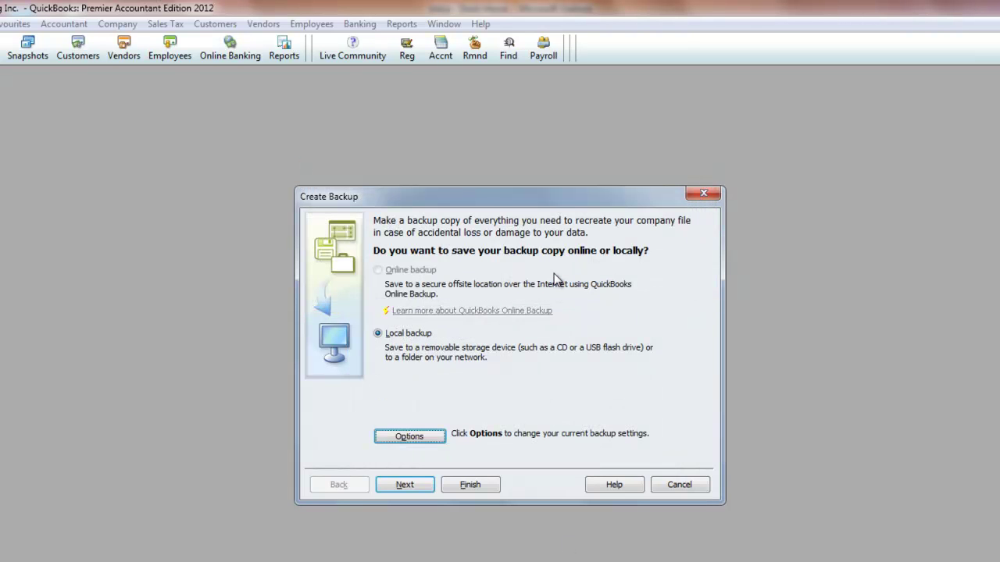
click(469, 484)
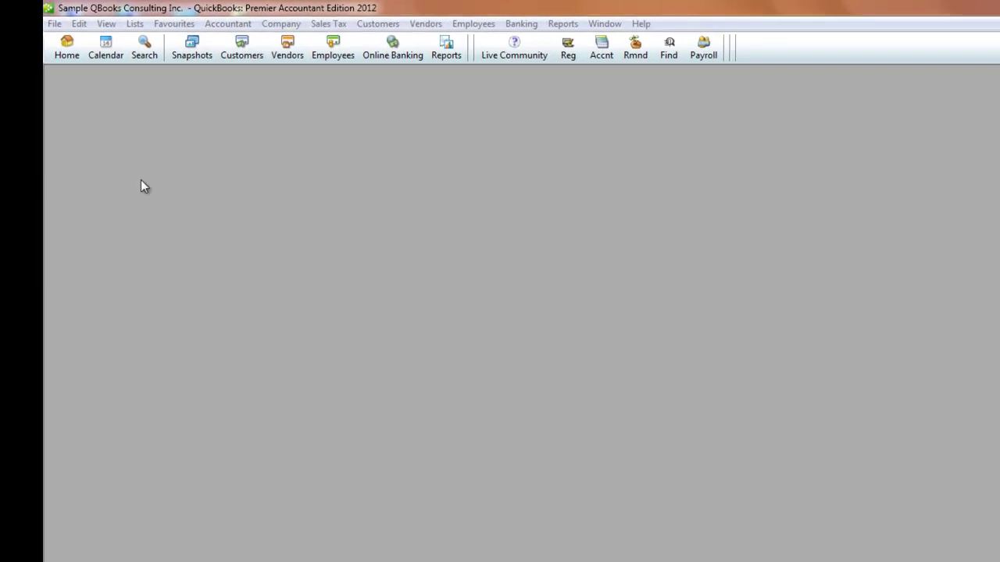
Set backup options to Complete verification and create a new backup to J:\
click(54, 27)
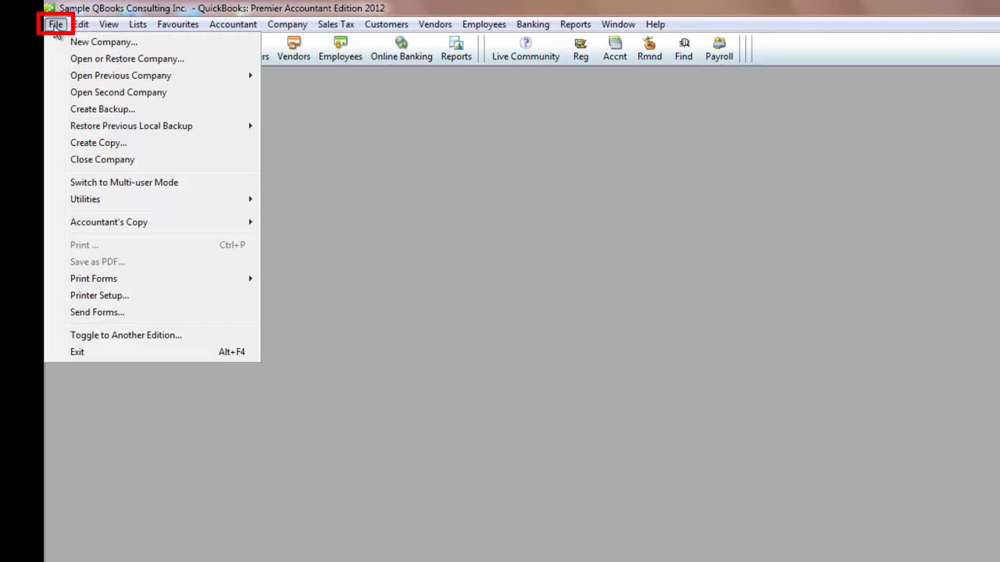
click(75, 106)
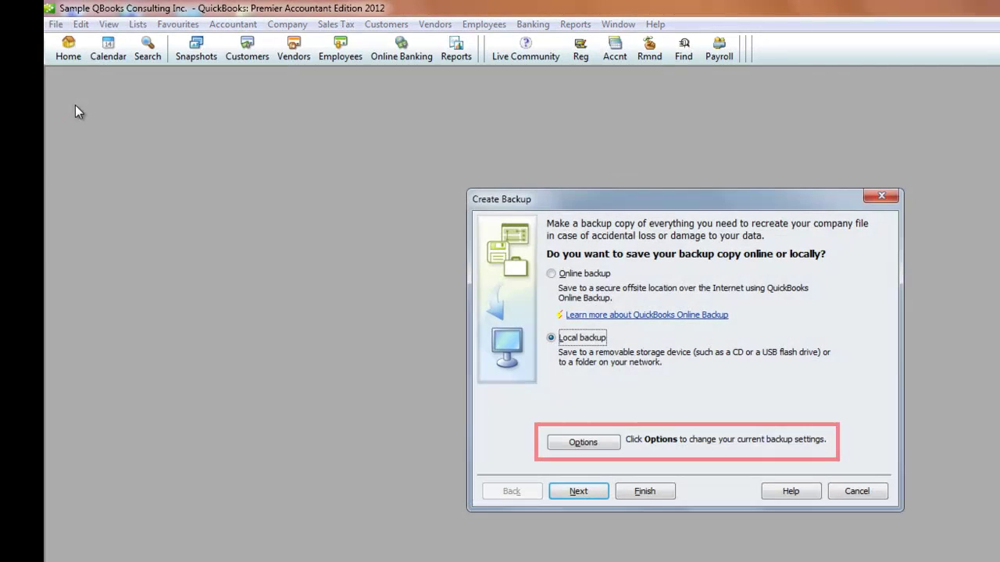
click(569, 443)
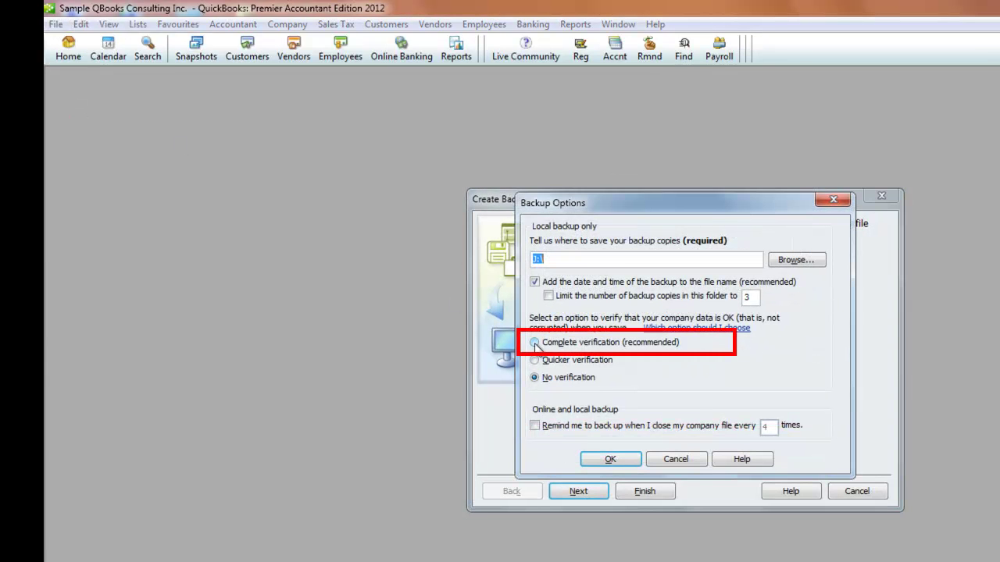
click(535, 343)
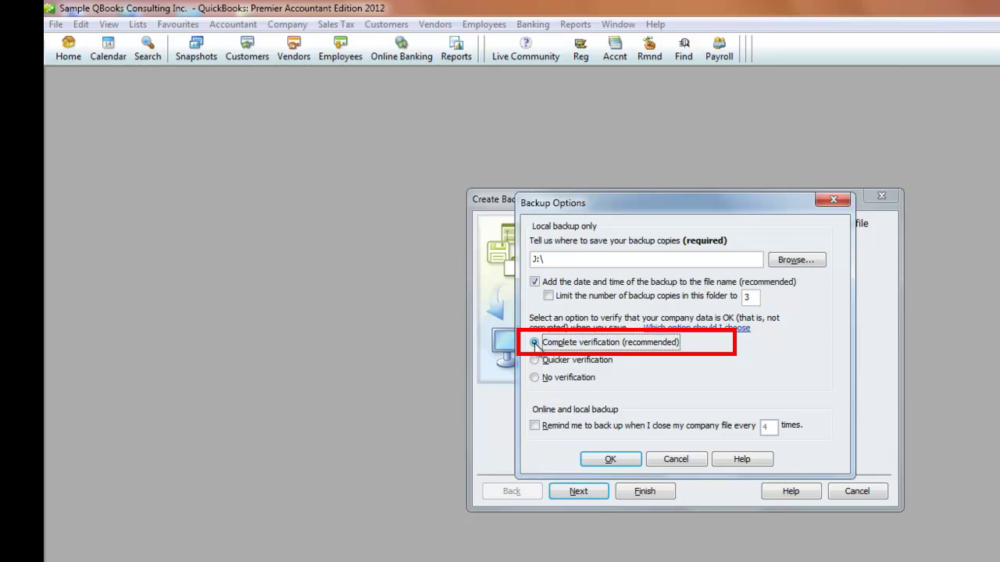
click(607, 460)
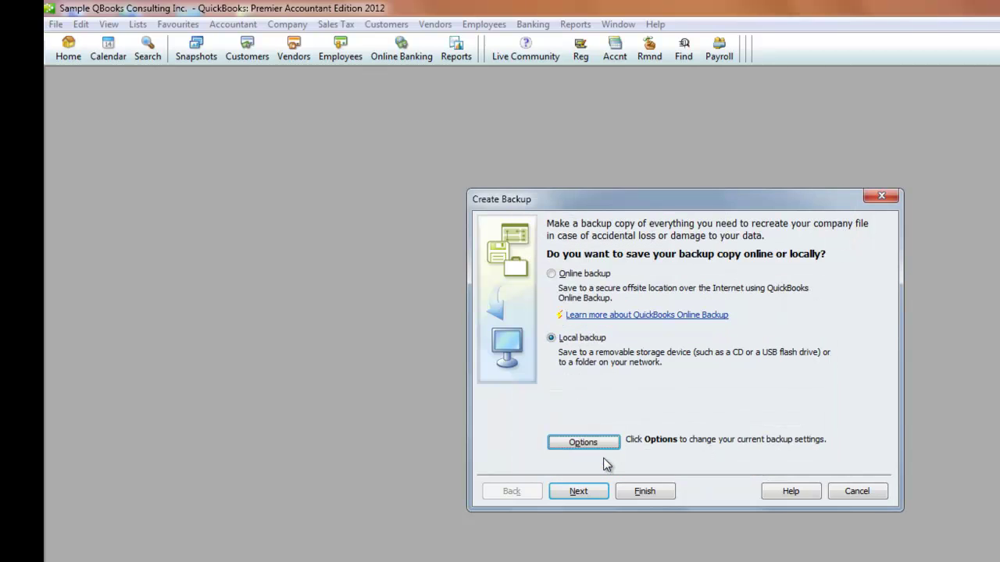
click(631, 489)
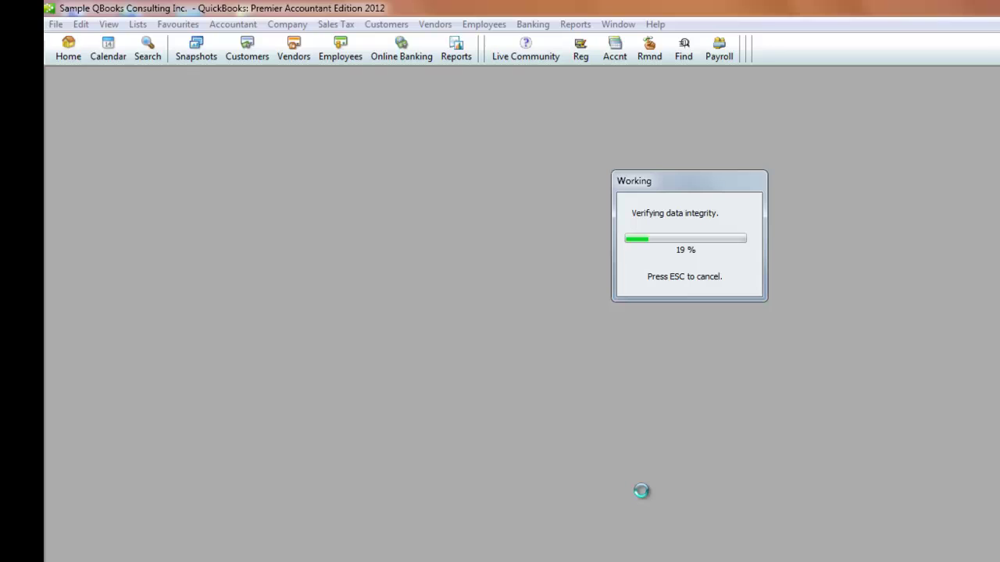